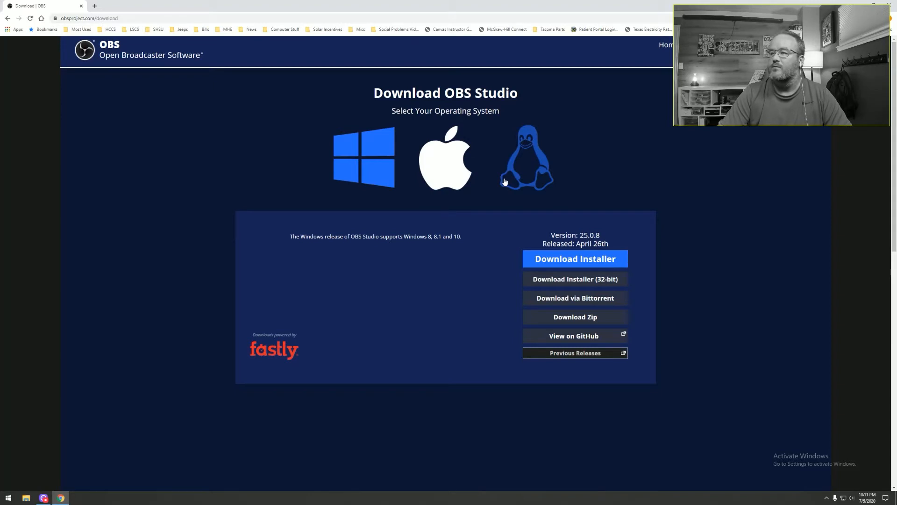
Download the Windows installer for OBS Studio 25.0.8 and start its setup
{"action": "left_click", "coordinate": [586, 264]}
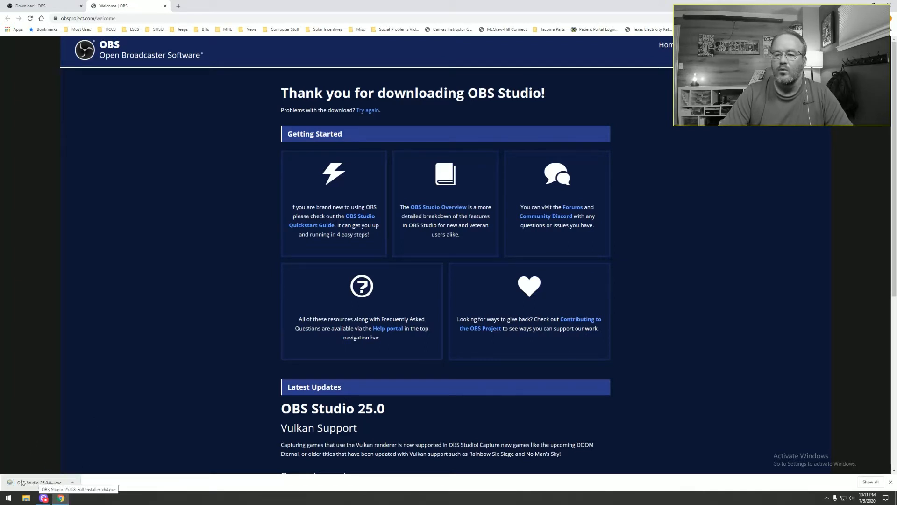
{"action": "left_click", "coordinate": [37, 481]}
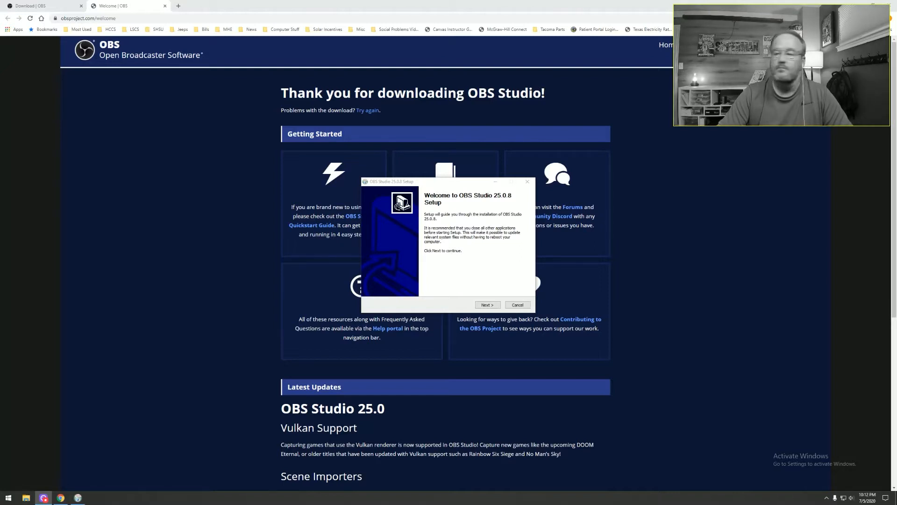
{"action": "left_click_drag", "start_coordinate": [444, 181], "coordinate": [441, 147]}
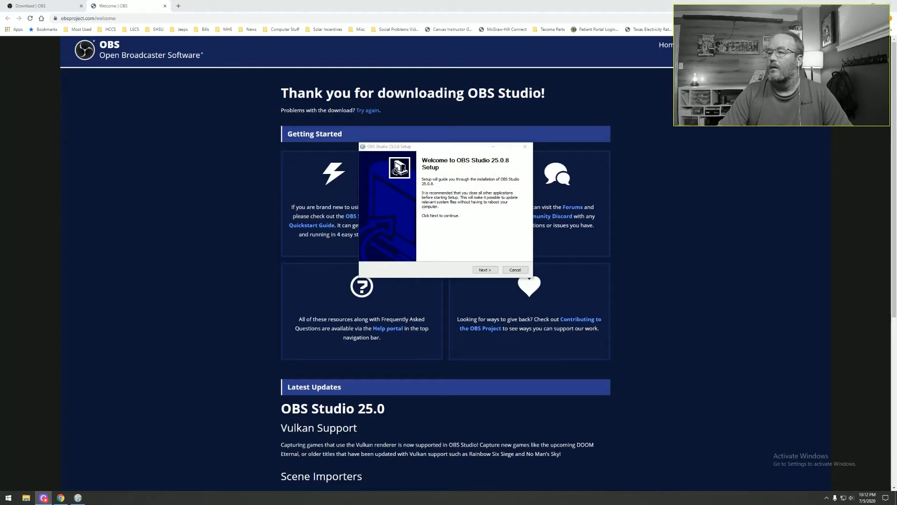
Install OBS Studio 25.0.8 in the default destination folder and launch it when setup finishes
{"action": "left_click", "coordinate": [487, 269]}
{"action": "left_click", "coordinate": [486, 271]}
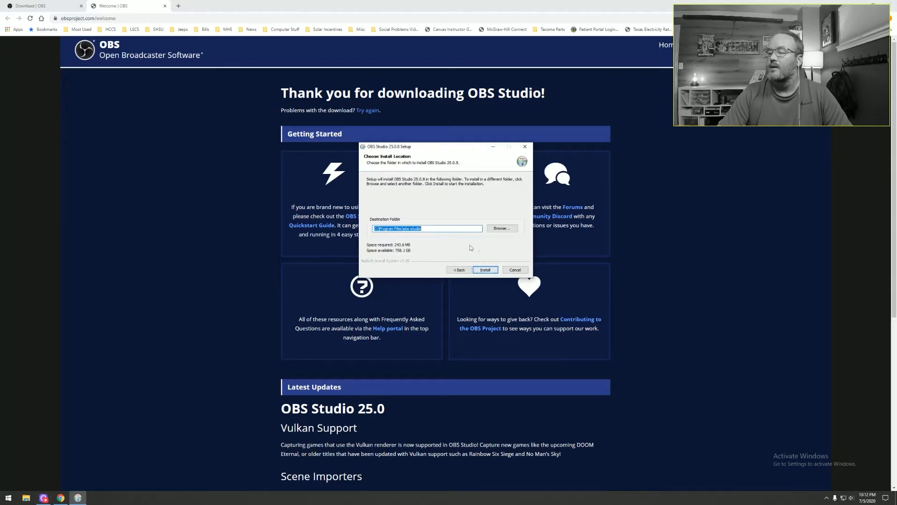
{"action": "left_click", "coordinate": [486, 270]}
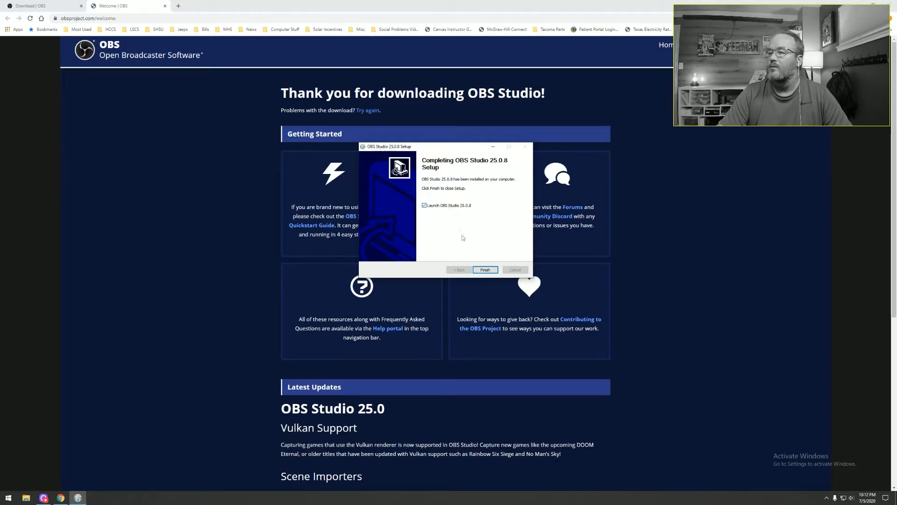
{"action": "left_click", "coordinate": [485, 270]}
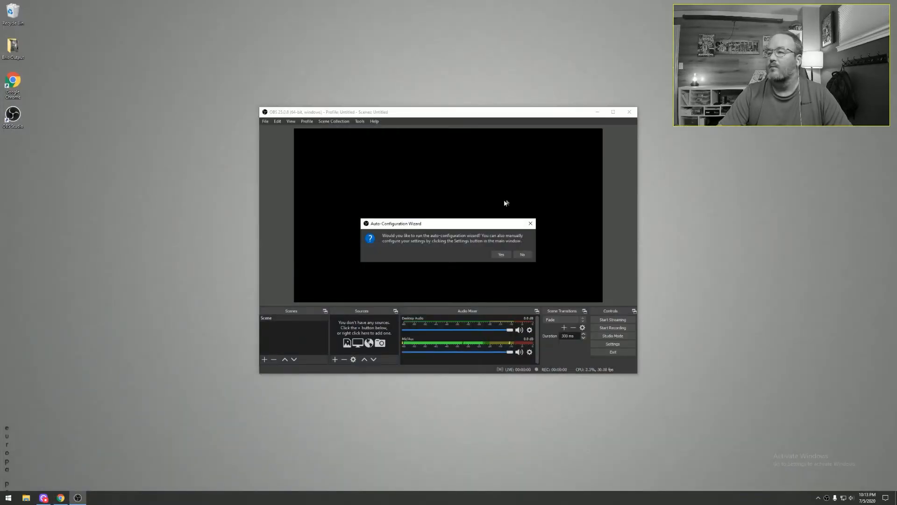
Run the auto-configuration wizard optimized just for recording, with the current 1920x1080 canvas and 60 FPS preferred when possible, and apply its settings
{"action": "left_click_drag", "start_coordinate": [468, 224], "coordinate": [440, 168]}
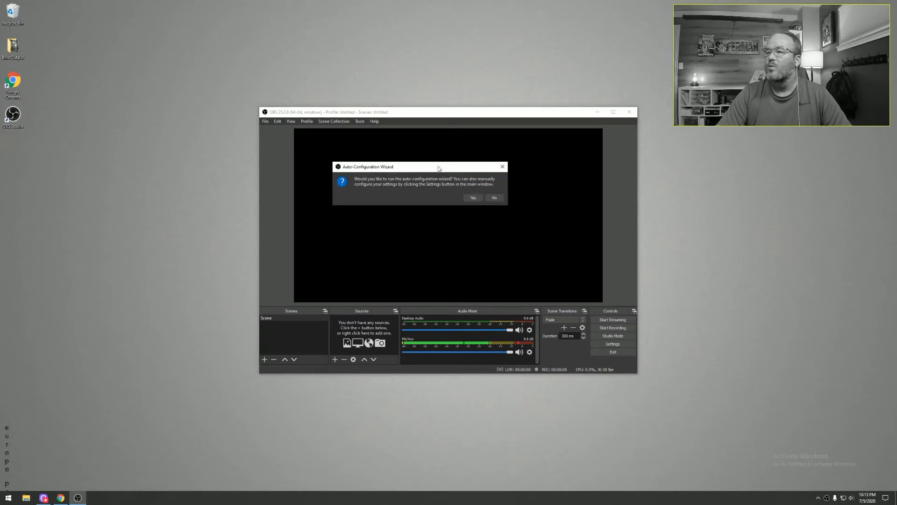
{"action": "left_click", "coordinate": [472, 197]}
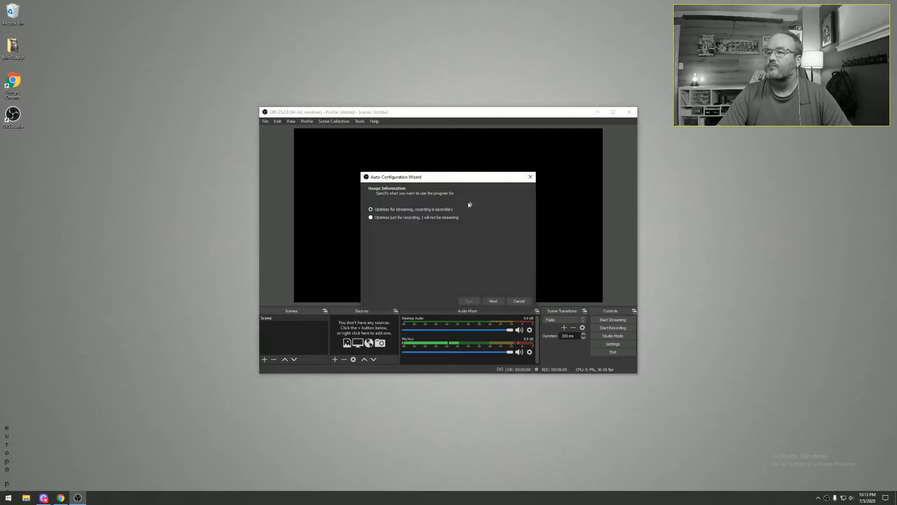
{"action": "left_click_drag", "start_coordinate": [409, 179], "coordinate": [393, 148]}
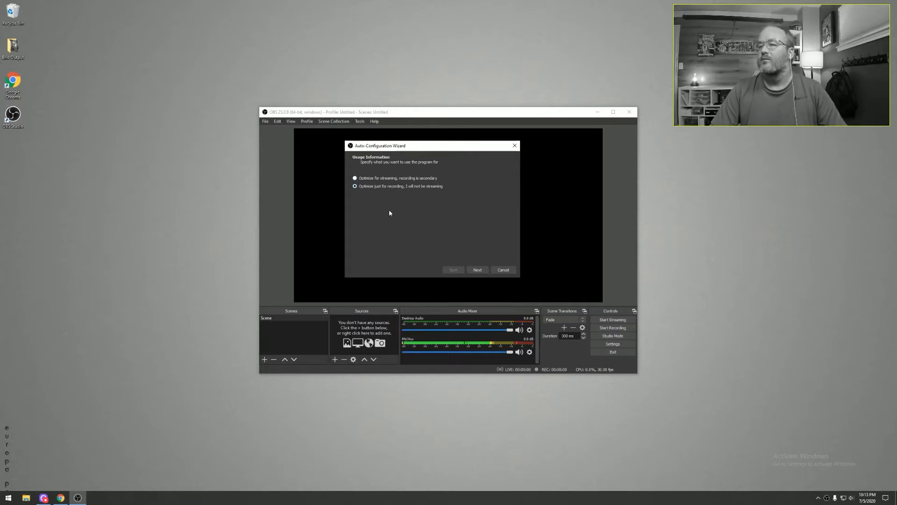
{"action": "left_click", "coordinate": [482, 272]}
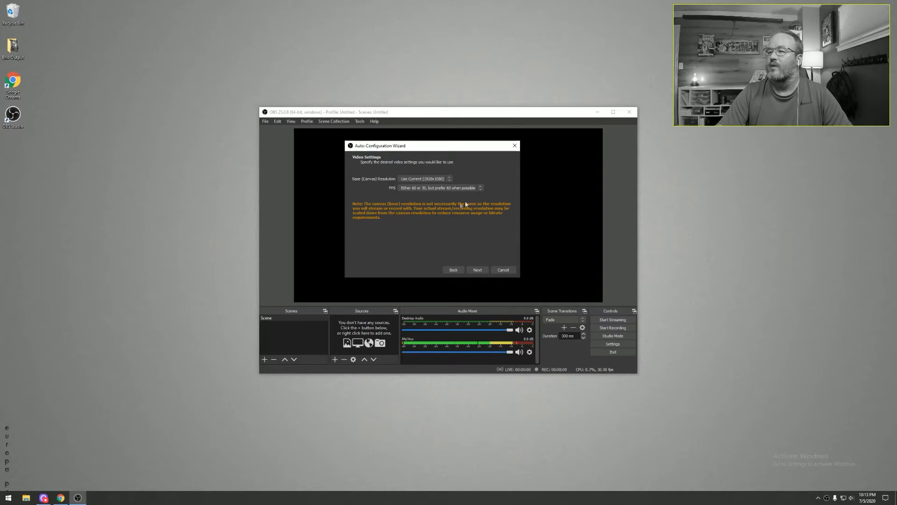
{"action": "left_click", "coordinate": [483, 274]}
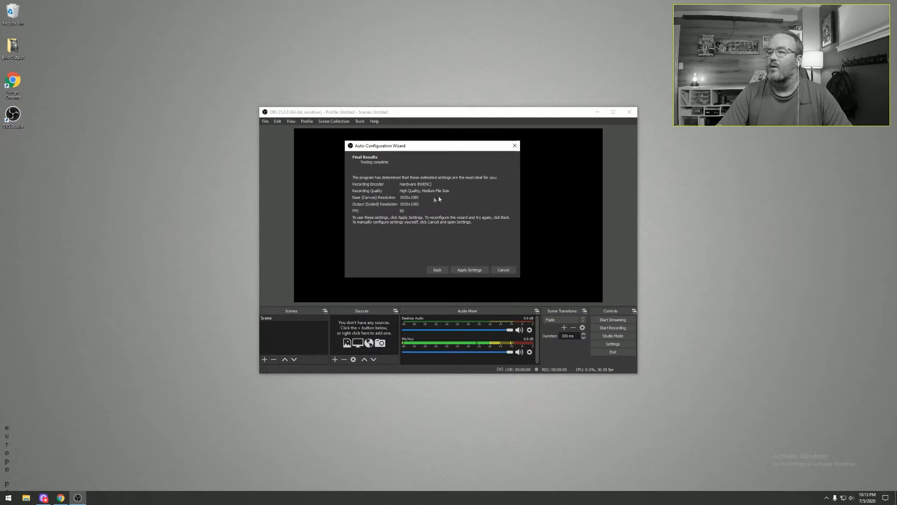
{"action": "left_click", "coordinate": [469, 269]}
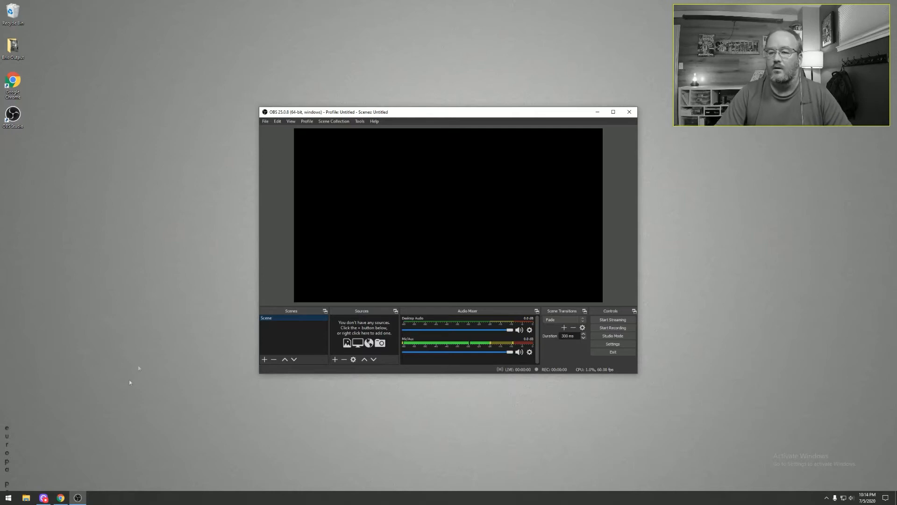
Switch to Chrome and search the web for "obs virual cam" in a new tab
{"action": "left_click", "coordinate": [61, 497]}
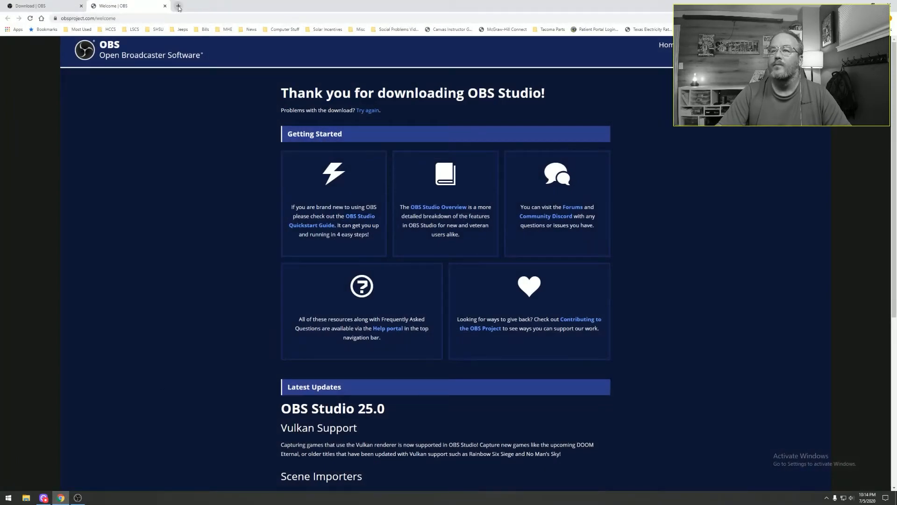
{"action": "left_click", "coordinate": [178, 6]}
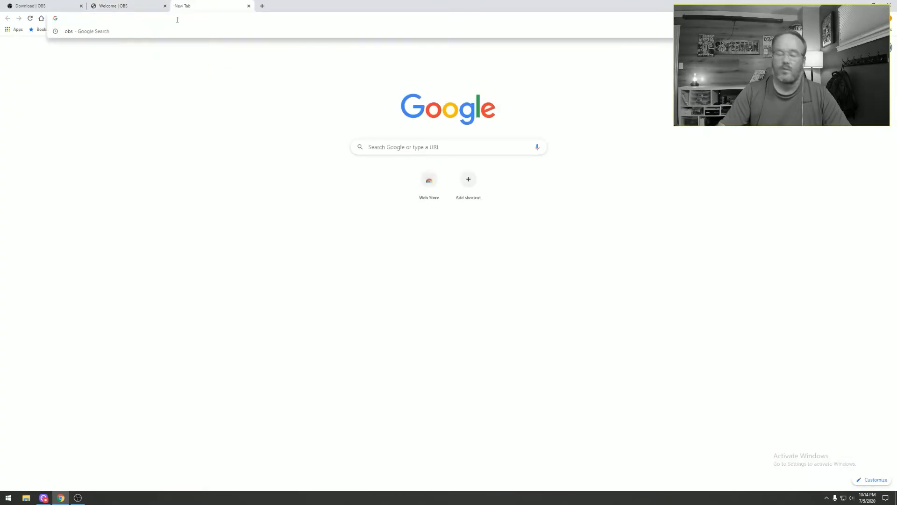
{"action": "type", "text": "obs virual cam"}
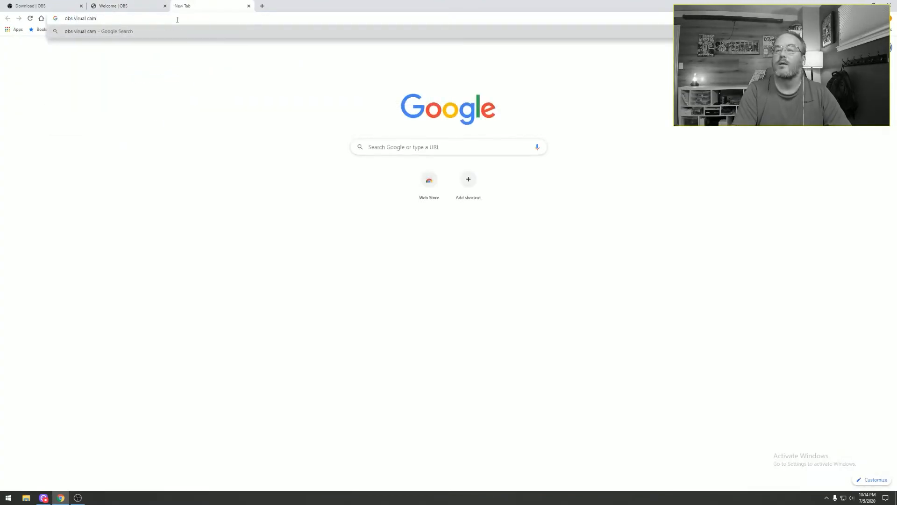
{"action": "key", "text": "Return"}
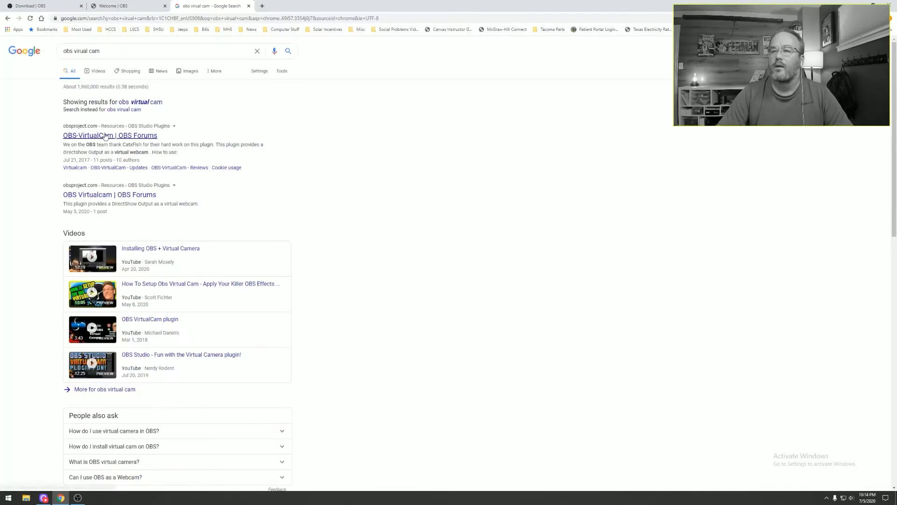
Look through the search results and open the OBS-VirtualCam resource page on the OBS Forums
{"action": "scroll", "coordinate": [238, 287], "scroll_direction": "down", "scroll_amount": 5}
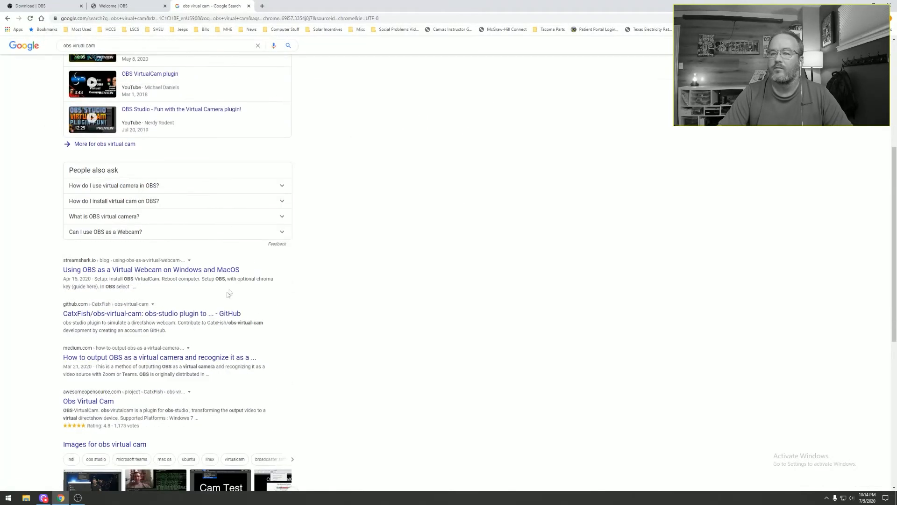
{"action": "scroll", "coordinate": [204, 281], "scroll_direction": "up", "scroll_amount": 3}
{"action": "scroll", "coordinate": [206, 277], "scroll_direction": "down", "scroll_amount": 3}
{"action": "scroll", "coordinate": [117, 310], "scroll_direction": "up", "scroll_amount": 5}
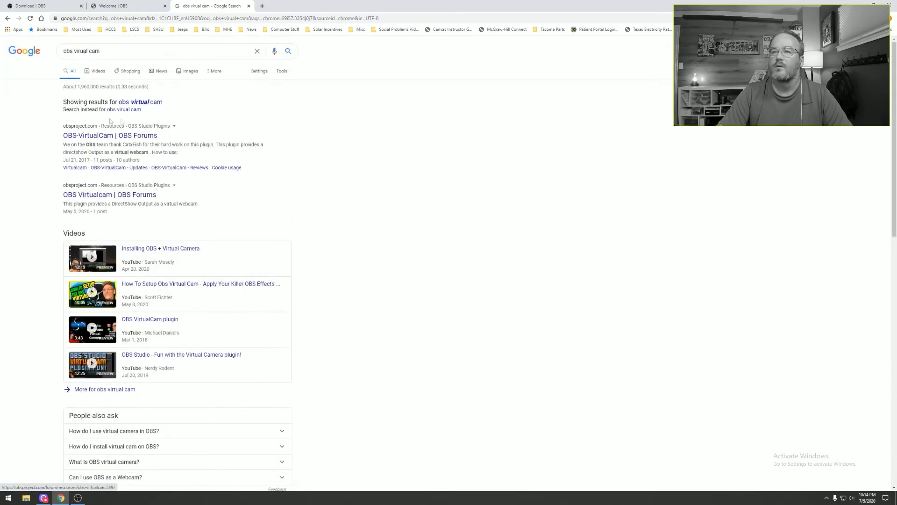
{"action": "left_click", "coordinate": [146, 140]}
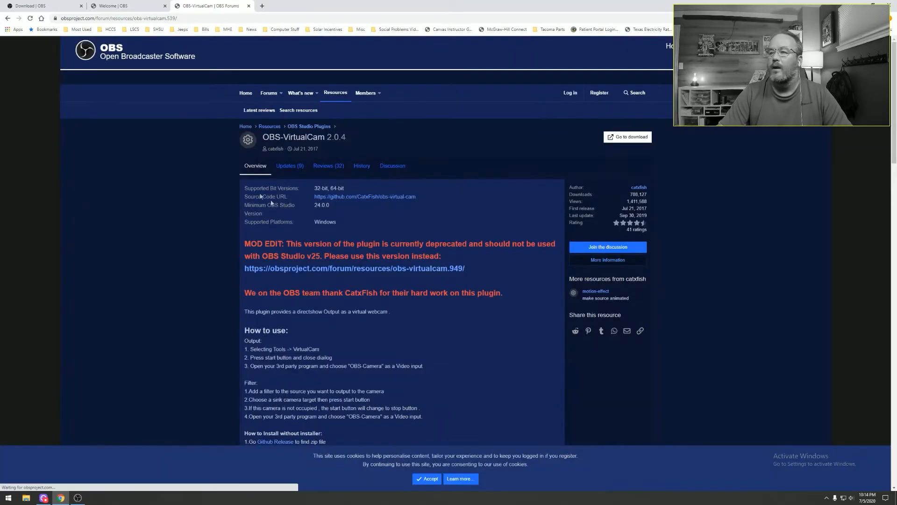
Examine the replacement OBS Virtualcam plugin page linked in the moderator's note, and return to the original plugin page
{"action": "scroll", "coordinate": [224, 242], "scroll_direction": "down", "scroll_amount": 2}
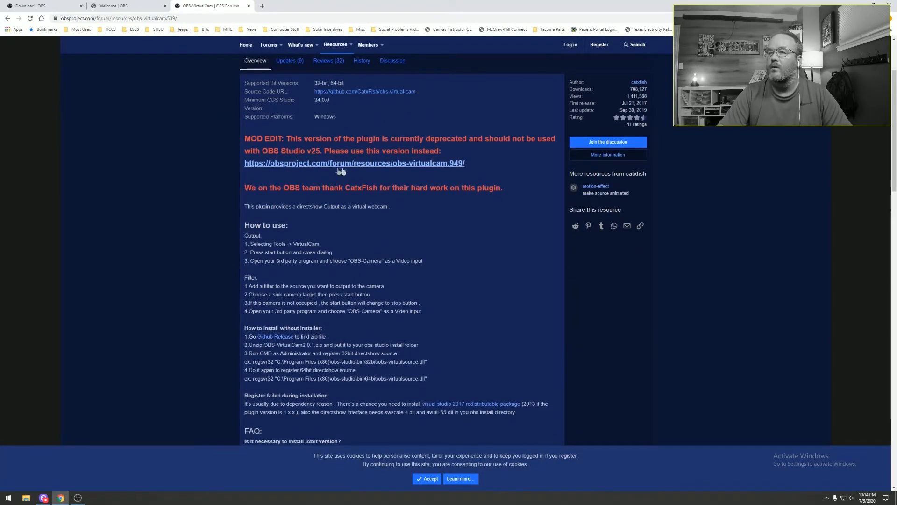
{"action": "left_click", "coordinate": [433, 167]}
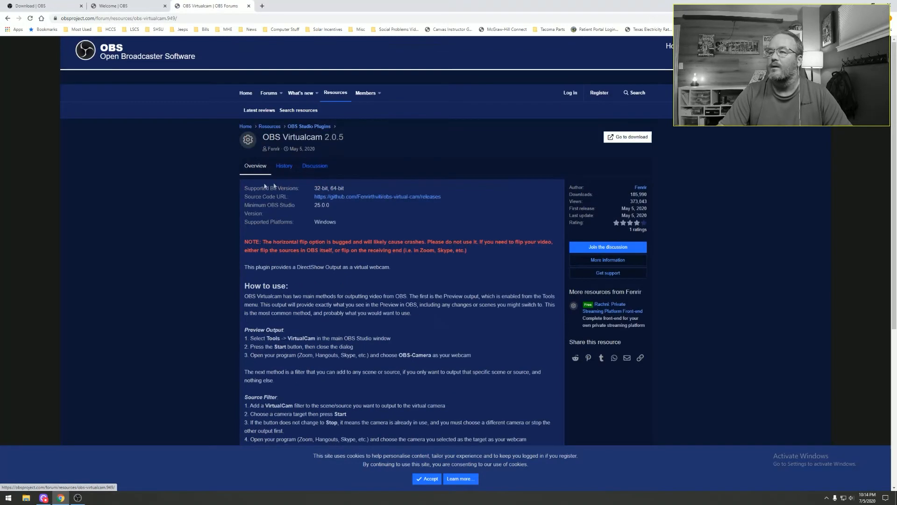
{"action": "scroll", "coordinate": [370, 288], "scroll_direction": "down", "scroll_amount": 4}
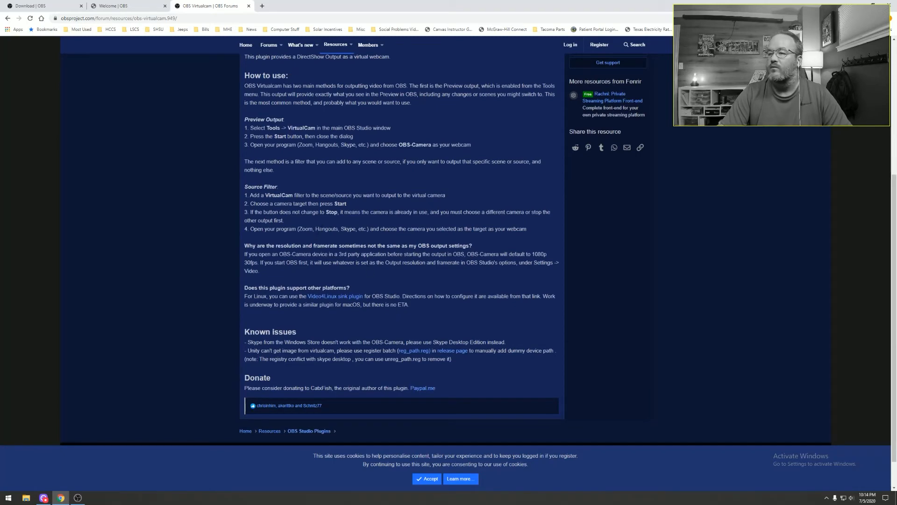
{"action": "scroll", "coordinate": [320, 230], "scroll_direction": "up", "scroll_amount": 4}
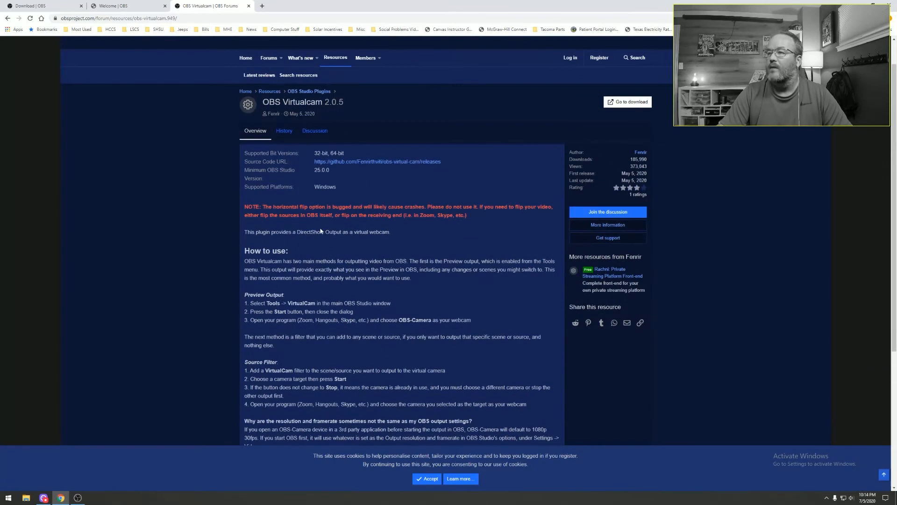
{"action": "left_click", "coordinate": [8, 18]}
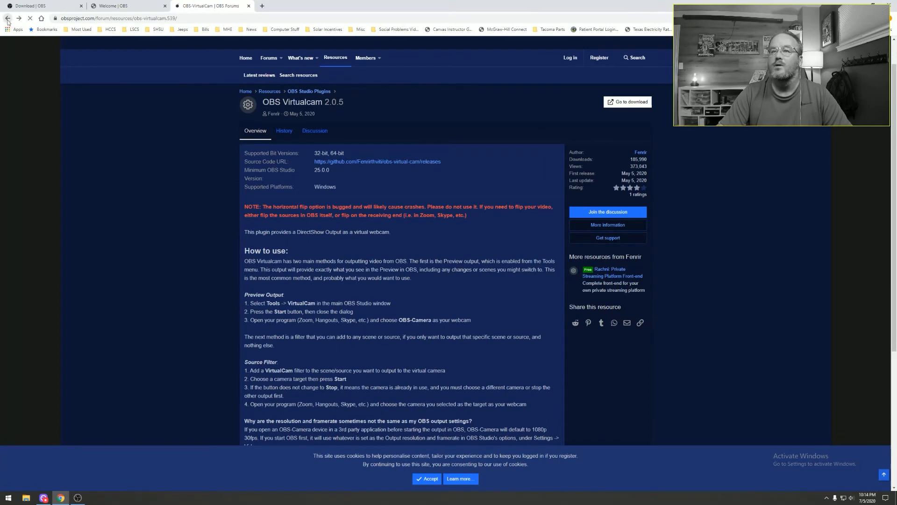
Download OBS-VirtualCam2.0.4-Installer.exe from the plugin's GitHub releases page and run it
{"action": "scroll", "coordinate": [321, 267], "scroll_direction": "down", "scroll_amount": 2}
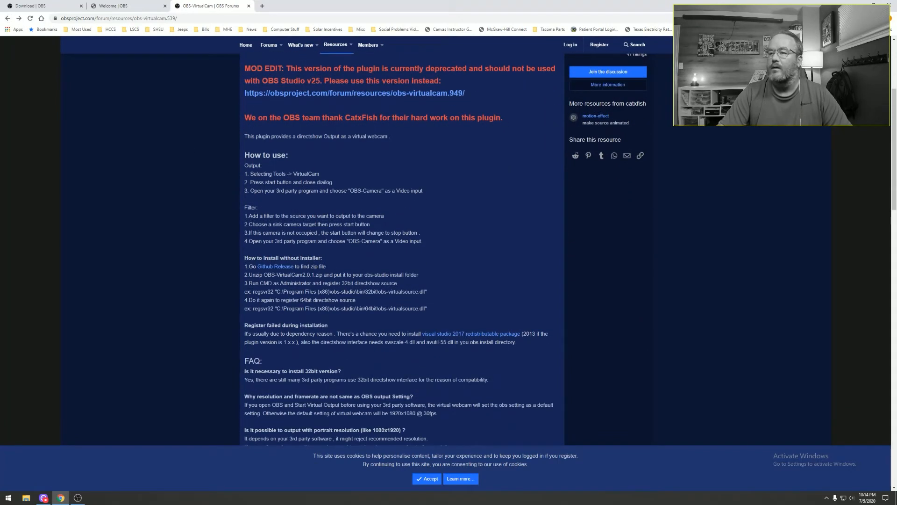
{"action": "left_click", "coordinate": [277, 267]}
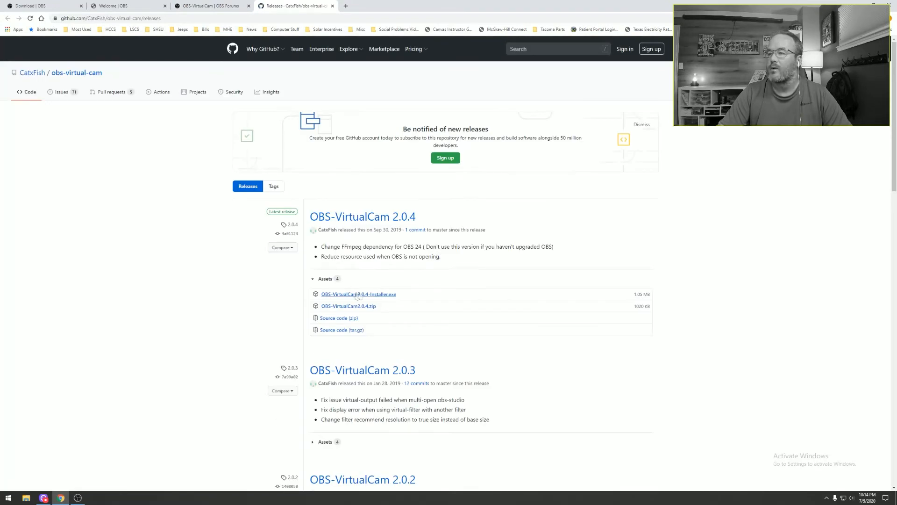
{"action": "left_click", "coordinate": [387, 298]}
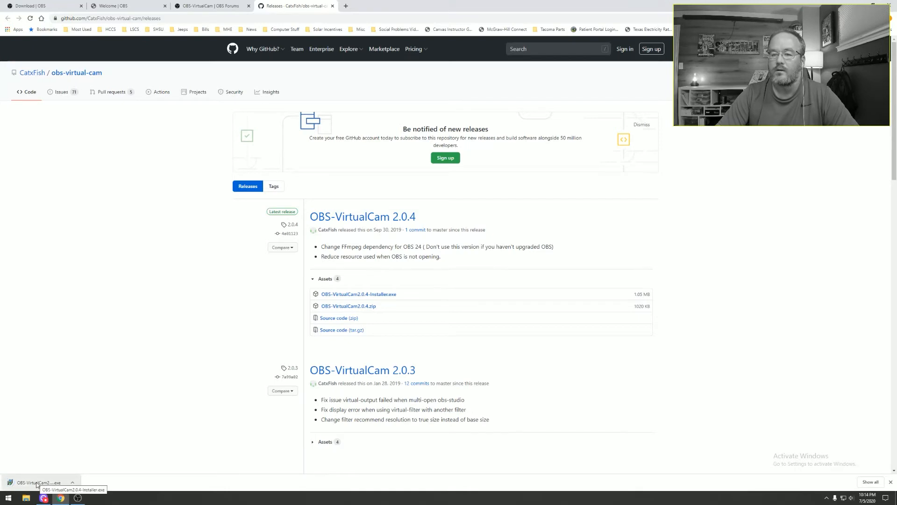
{"action": "left_click", "coordinate": [37, 483]}
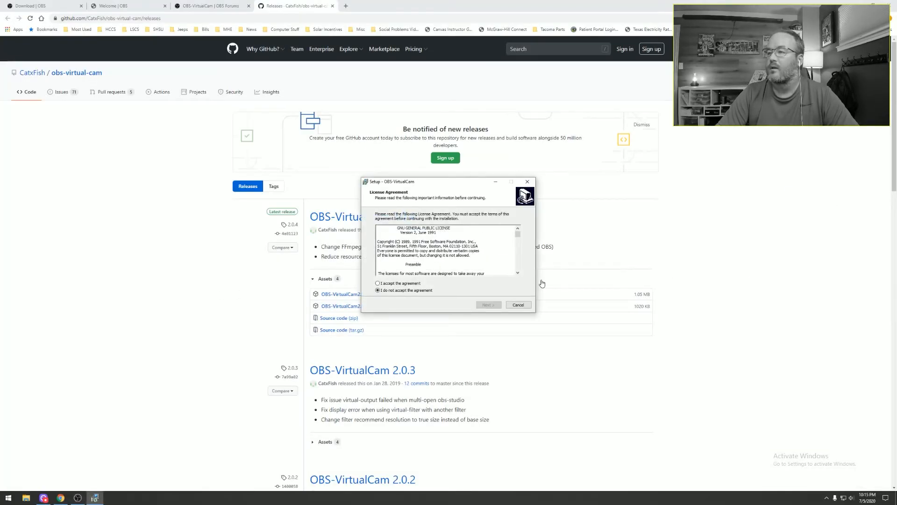
Accept the OBS-VirtualCam license agreement and confirm the existing C:\Program Files\obs-studio folder as the install destination
{"action": "left_click", "coordinate": [397, 283]}
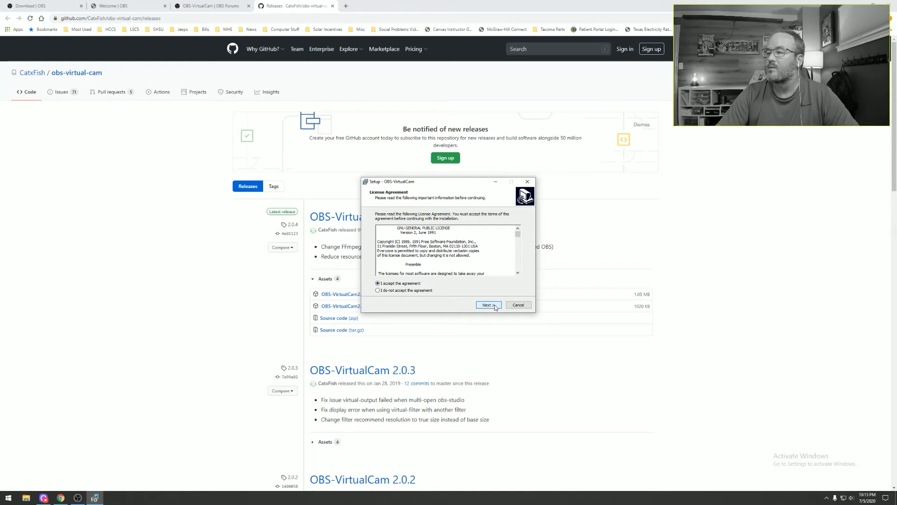
{"action": "left_click", "coordinate": [494, 306]}
{"action": "left_click", "coordinate": [494, 305]}
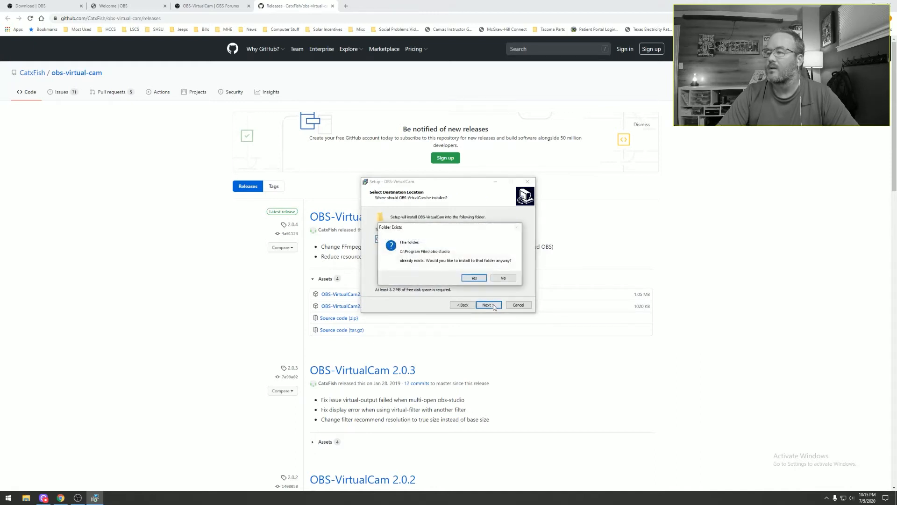
{"action": "left_click", "coordinate": [472, 279]}
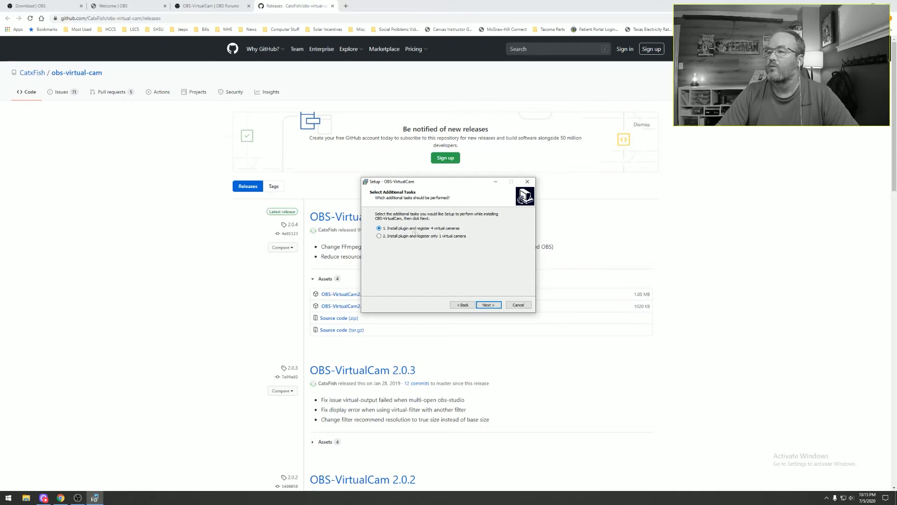
Install the plugin with 4 virtual cameras registered, letting setup close OBS Studio automatically, and finish the wizard
{"action": "left_click", "coordinate": [488, 305]}
{"action": "left_click", "coordinate": [489, 304]}
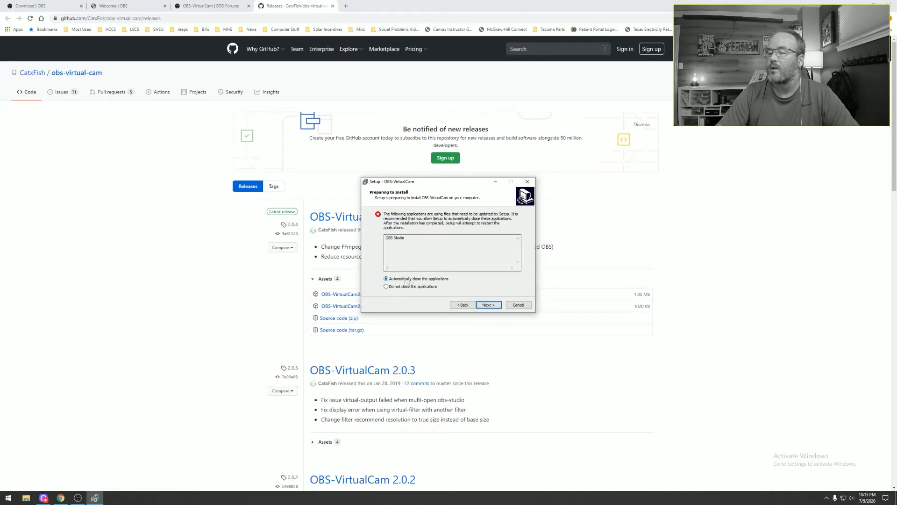
{"action": "left_click", "coordinate": [487, 304]}
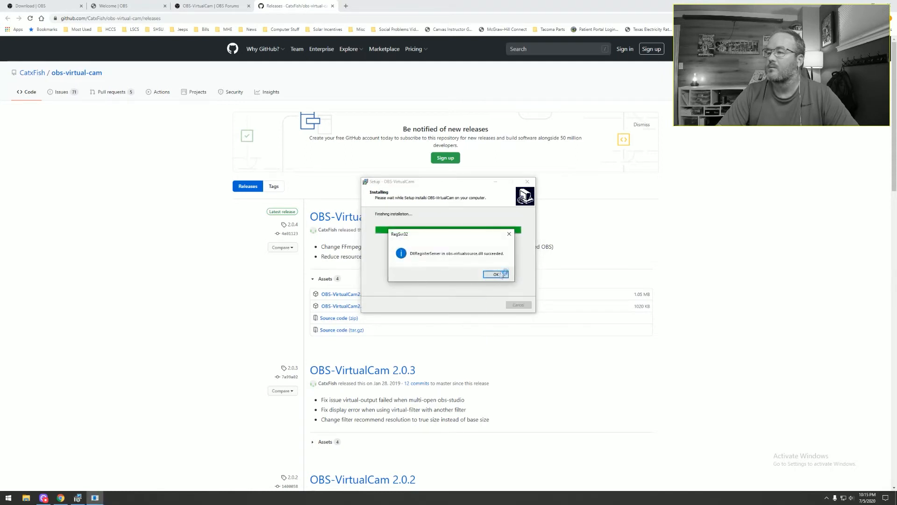
{"action": "left_click", "coordinate": [498, 275]}
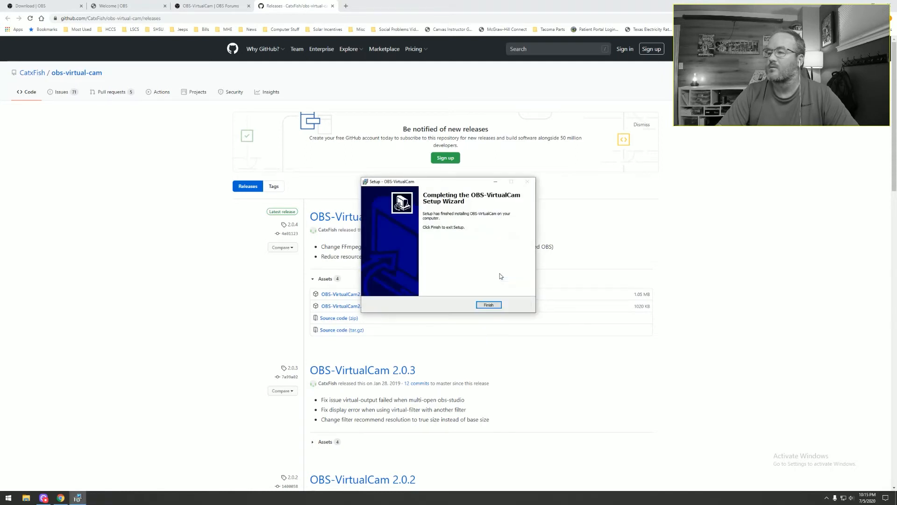
{"action": "left_click", "coordinate": [490, 305]}
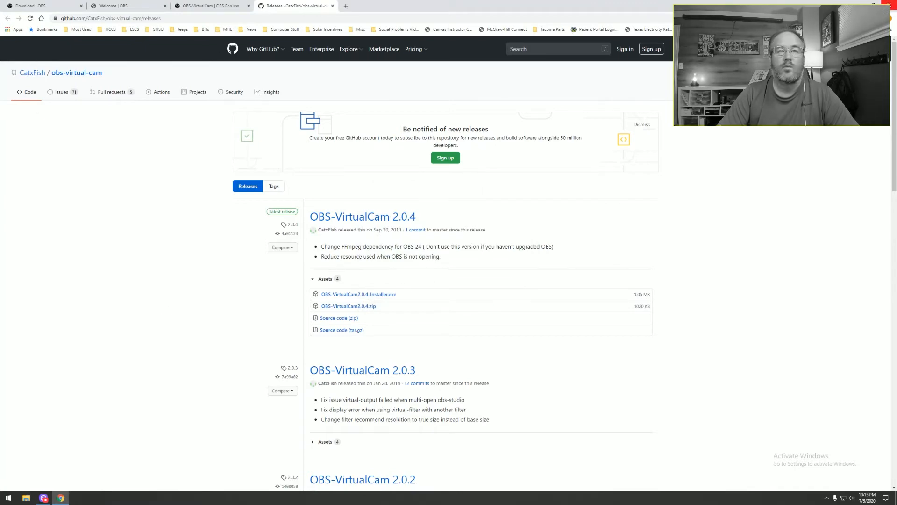
Close the browser, start OBS Studio in a maximized window and mute its Mic/Aux audio source
{"action": "left_click", "coordinate": [891, 5]}
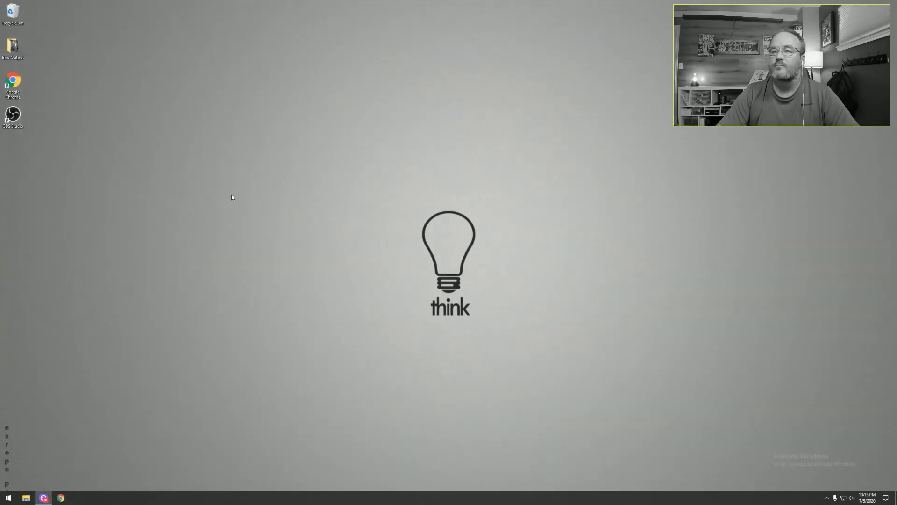
{"action": "double_click", "coordinate": [13, 116]}
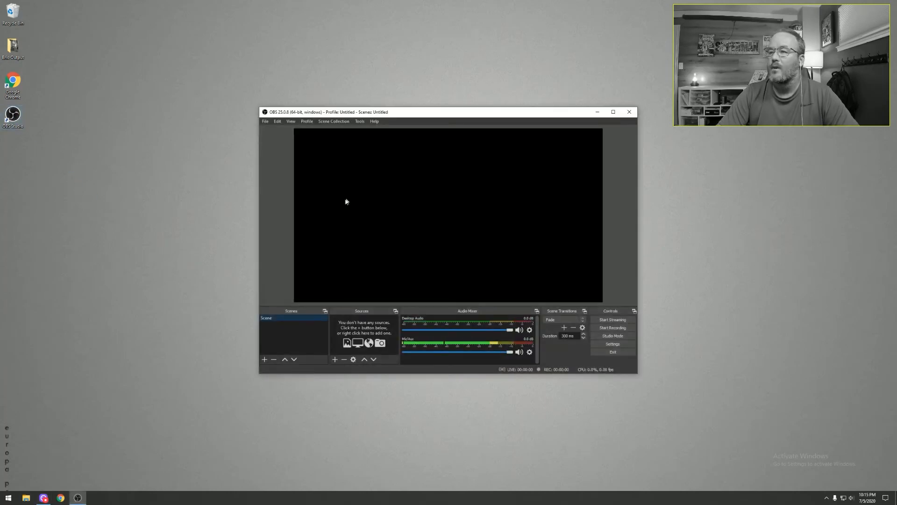
{"action": "left_click_drag", "start_coordinate": [406, 113], "coordinate": [266, 42]}
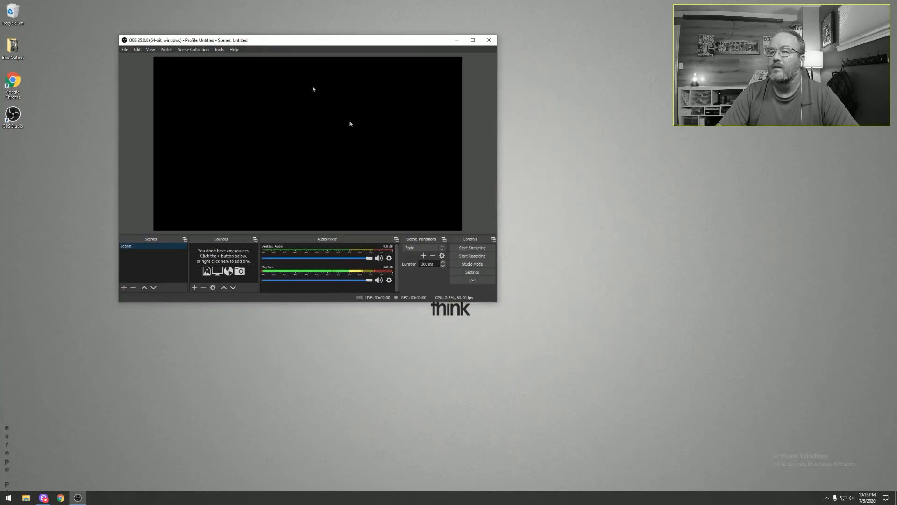
{"action": "left_click", "coordinate": [472, 40]}
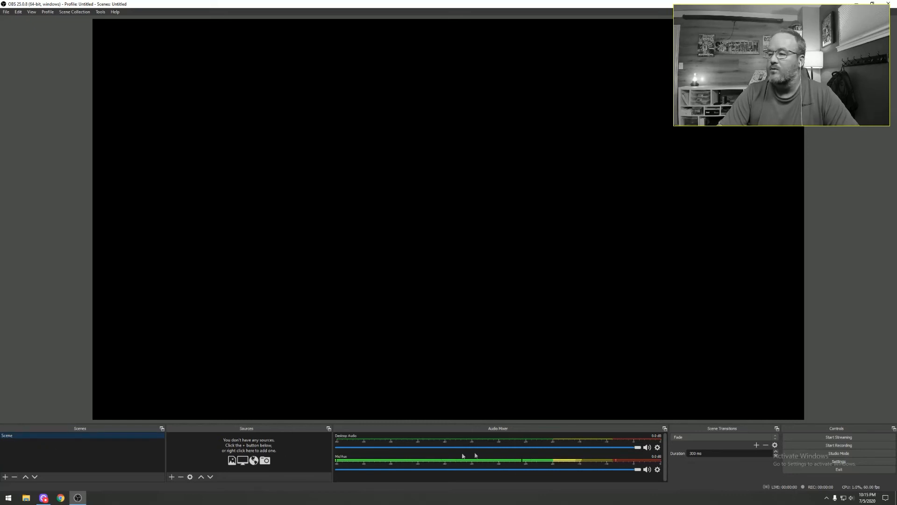
{"action": "left_click", "coordinate": [647, 470]}
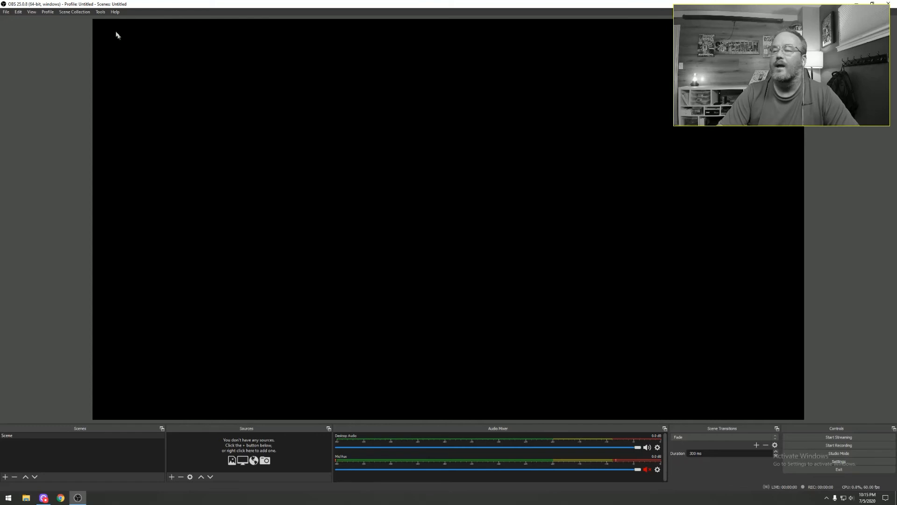
Review the VirtualCam plugin's options and Target Camera choices, keep OBS-Camera as the target, and close the dialog without starting it
{"action": "left_click", "coordinate": [101, 12]}
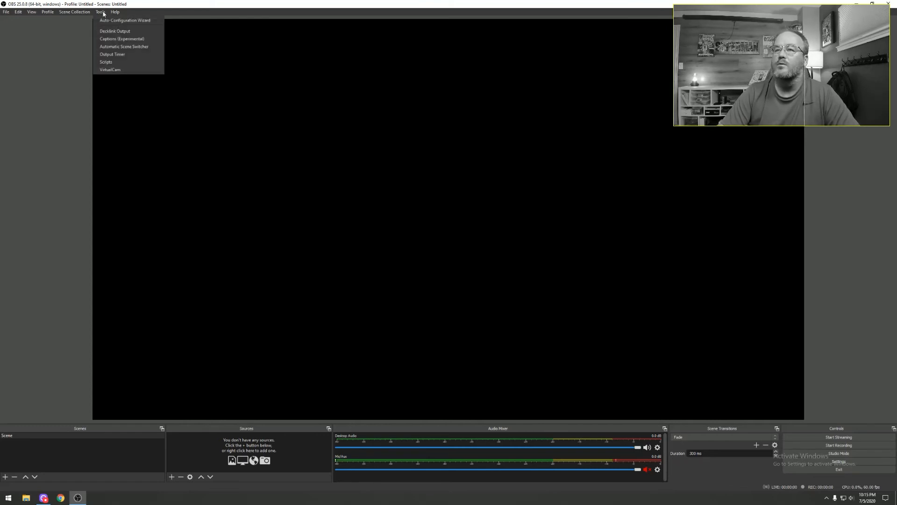
{"action": "left_click", "coordinate": [119, 71]}
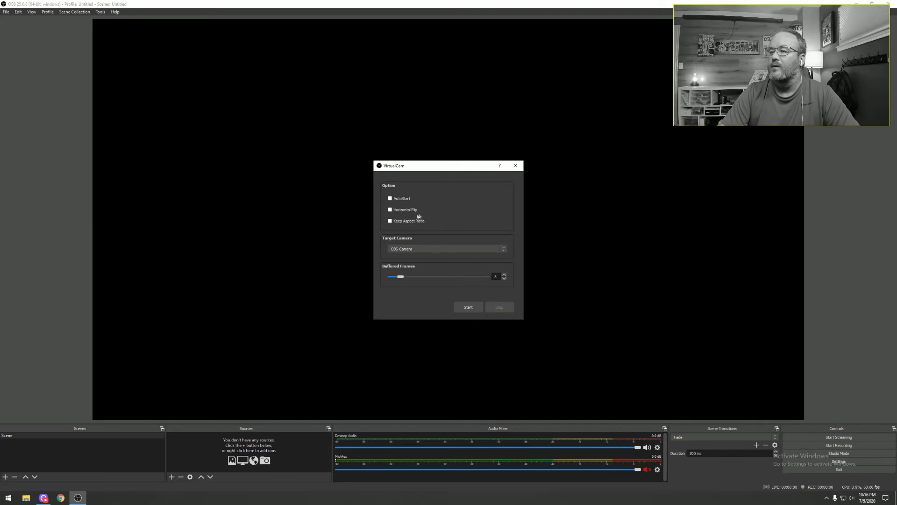
{"action": "left_click", "coordinate": [428, 248]}
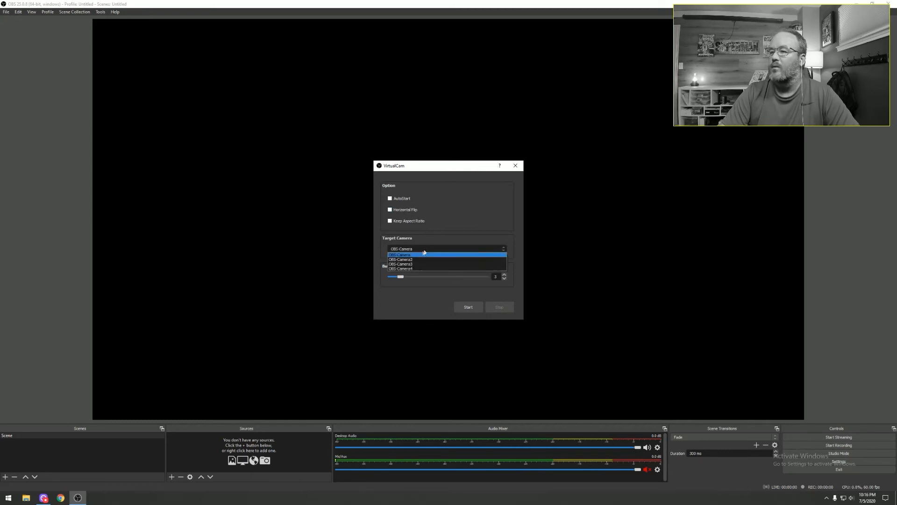
{"action": "left_click", "coordinate": [419, 255]}
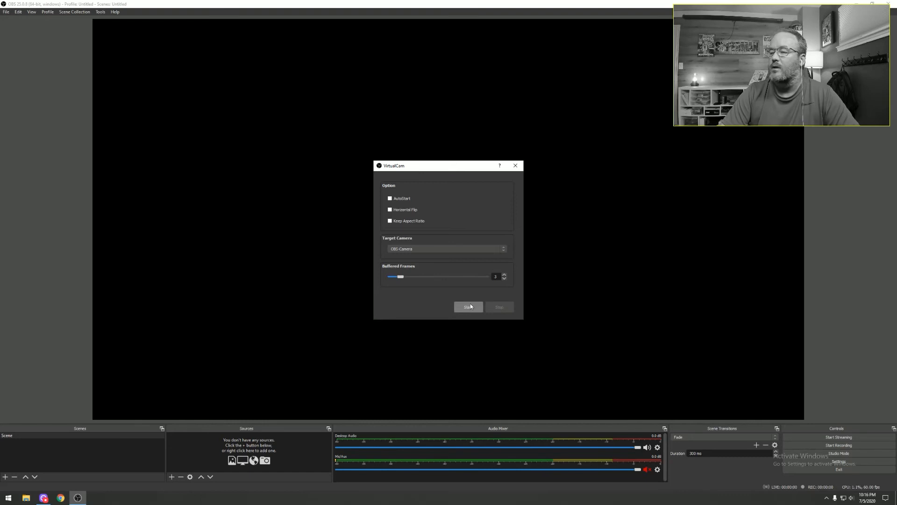
{"action": "left_click", "coordinate": [516, 169]}
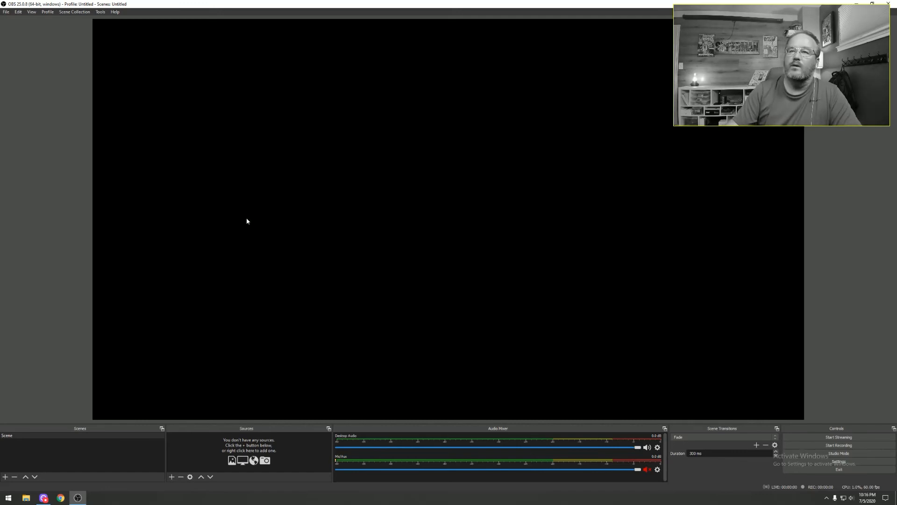
{"action": "left_click", "coordinate": [101, 13]}
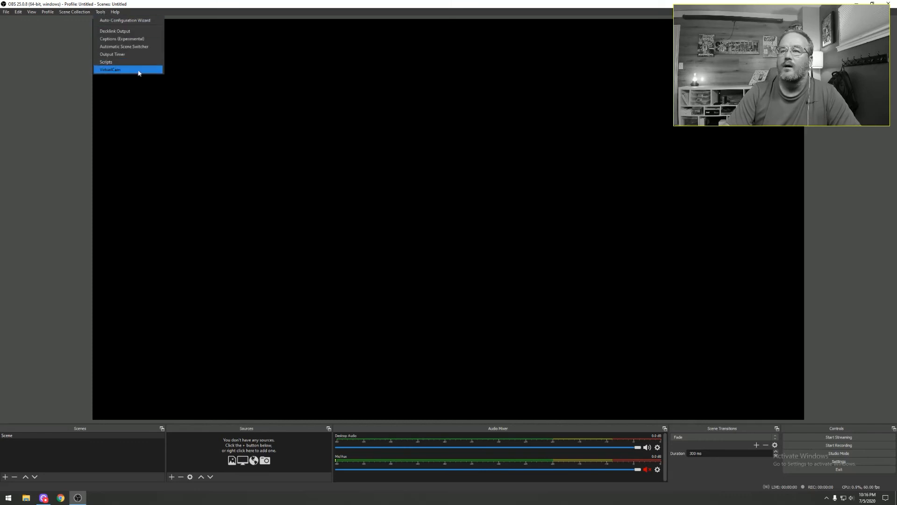
{"action": "left_click", "coordinate": [187, 177]}
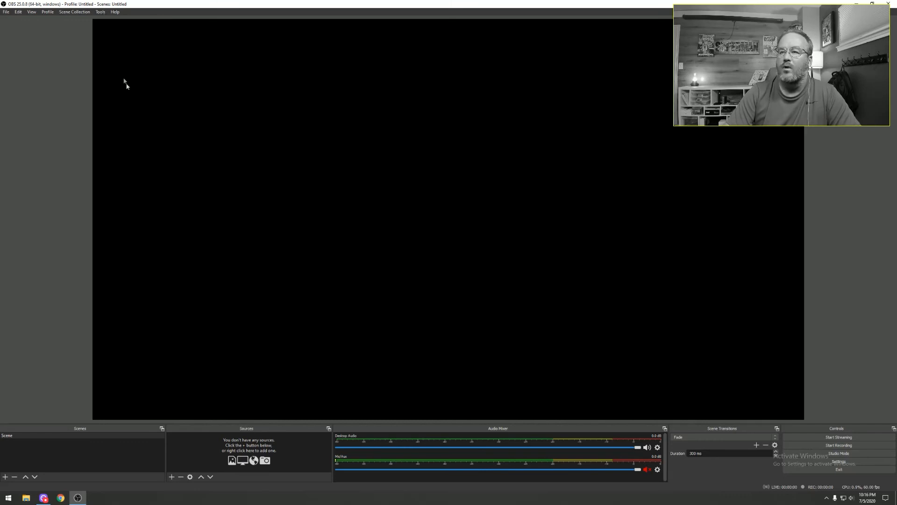